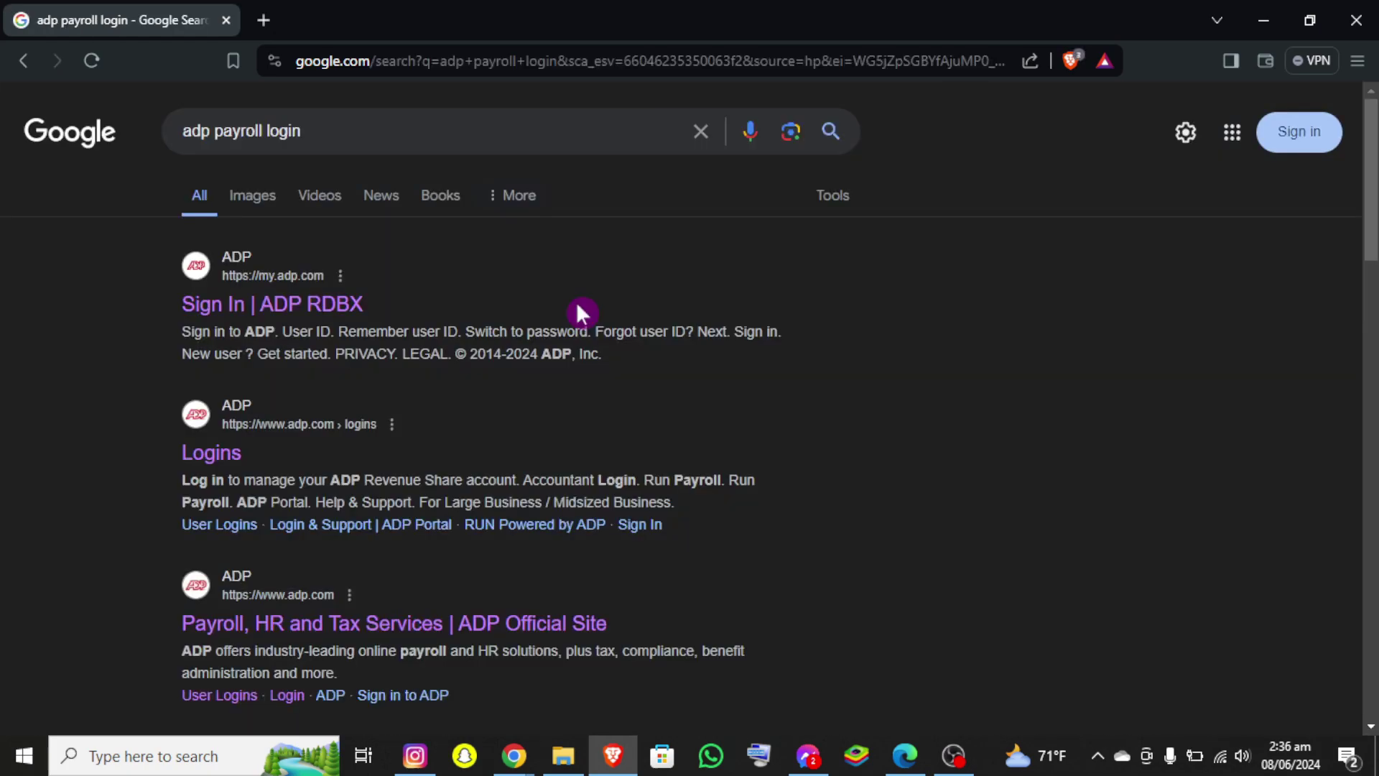
# Follow the adp.com 'Logins' search result to reach ADP's User Logins page
pyautogui.click(218, 449)
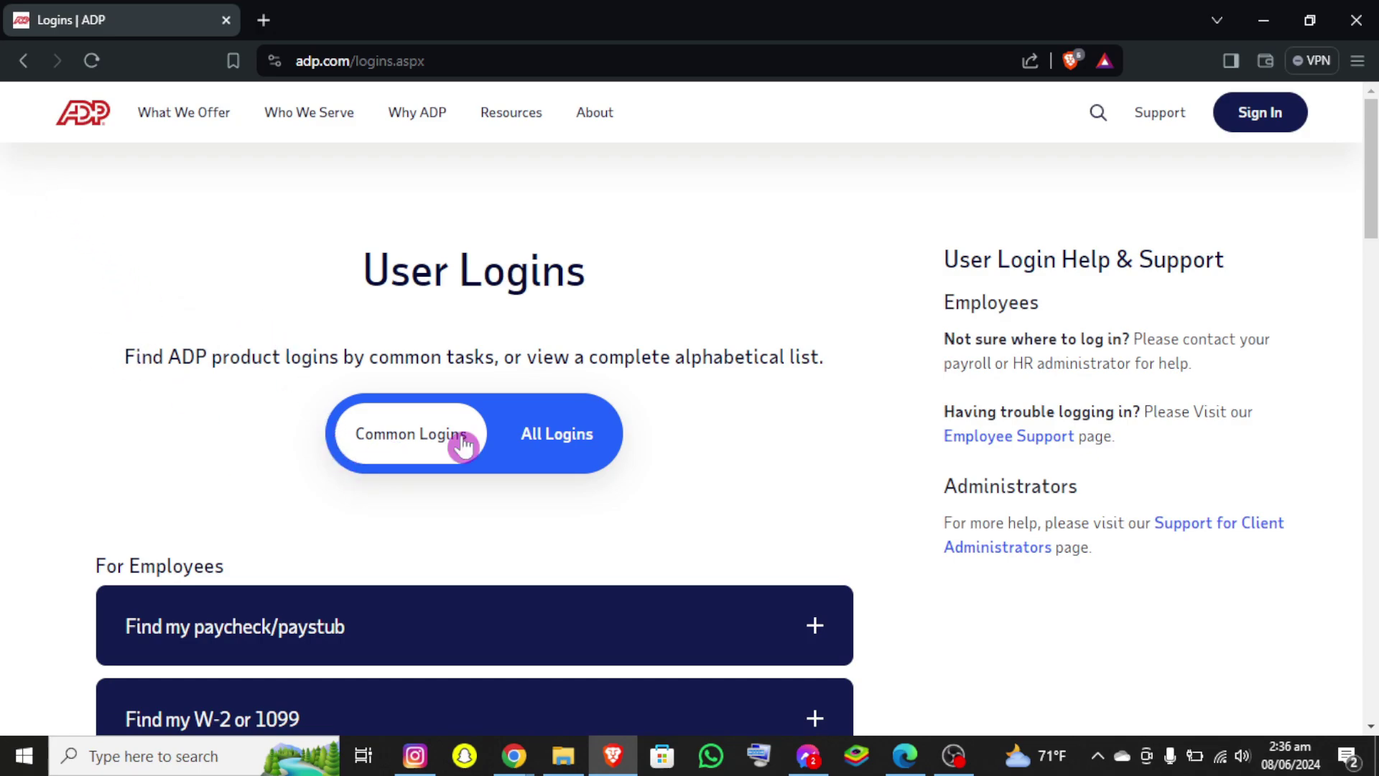
# Switch the User Logins page from common logins to the full 'All Logins' list
pyautogui.click(566, 470)
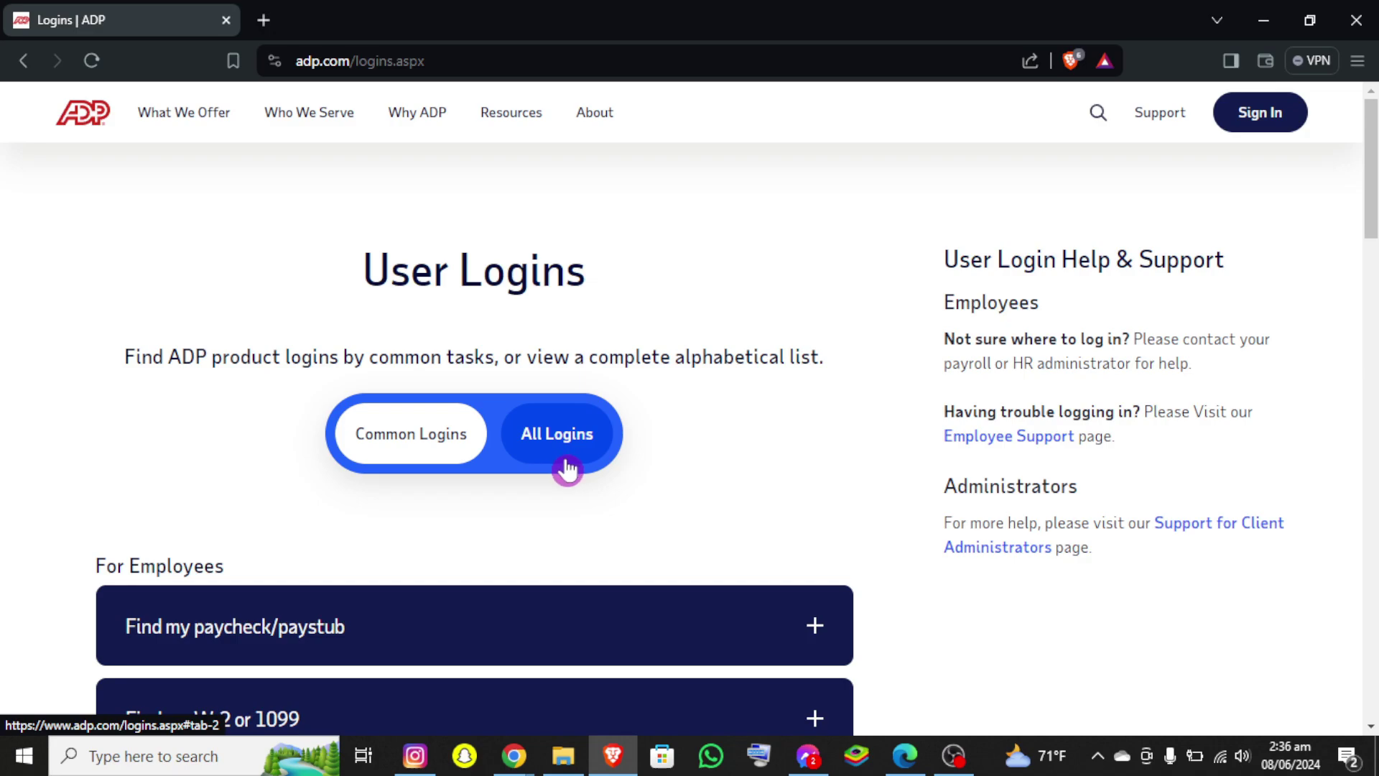
# Reach the ADP Portal entry under Popular Logins and follow it to the sign-in page
pyautogui.click(562, 460)
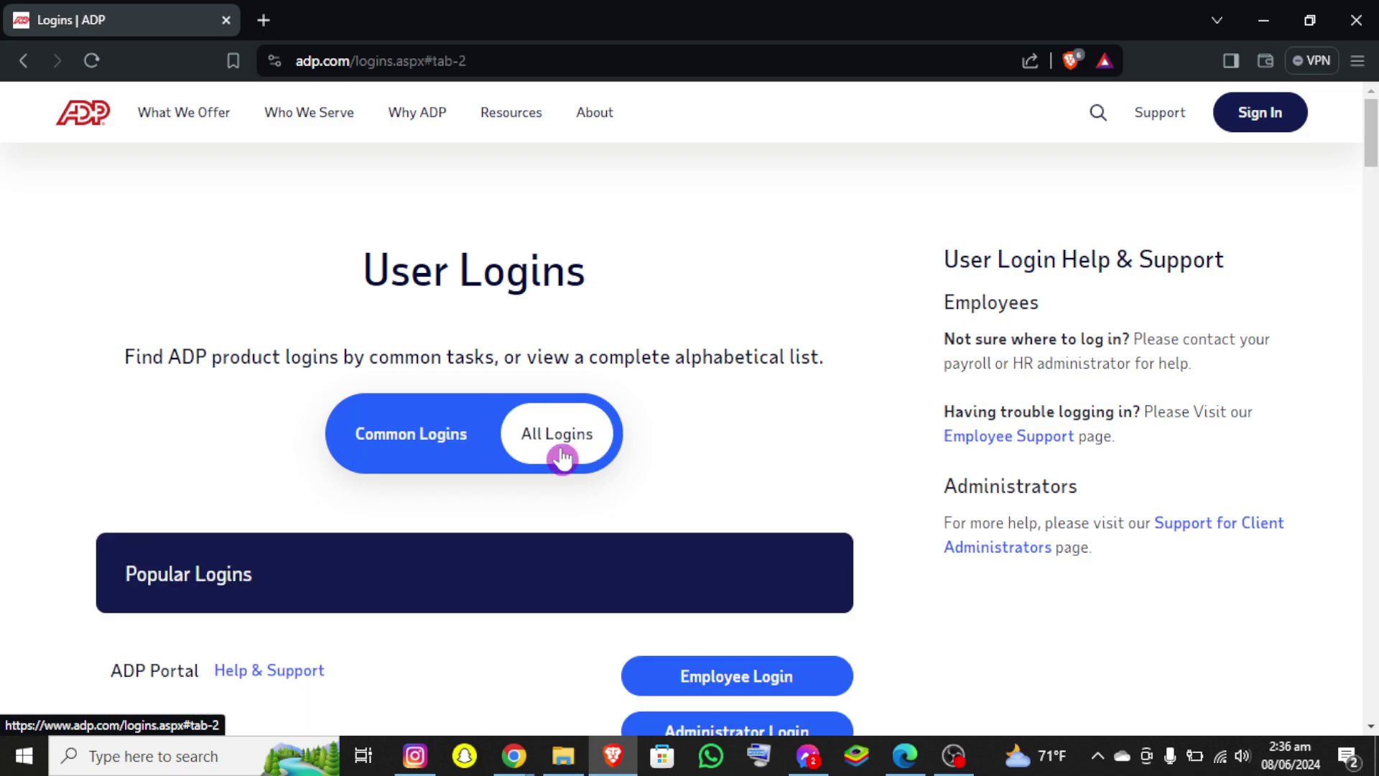
pyautogui.scroll(-3, 933, 545)
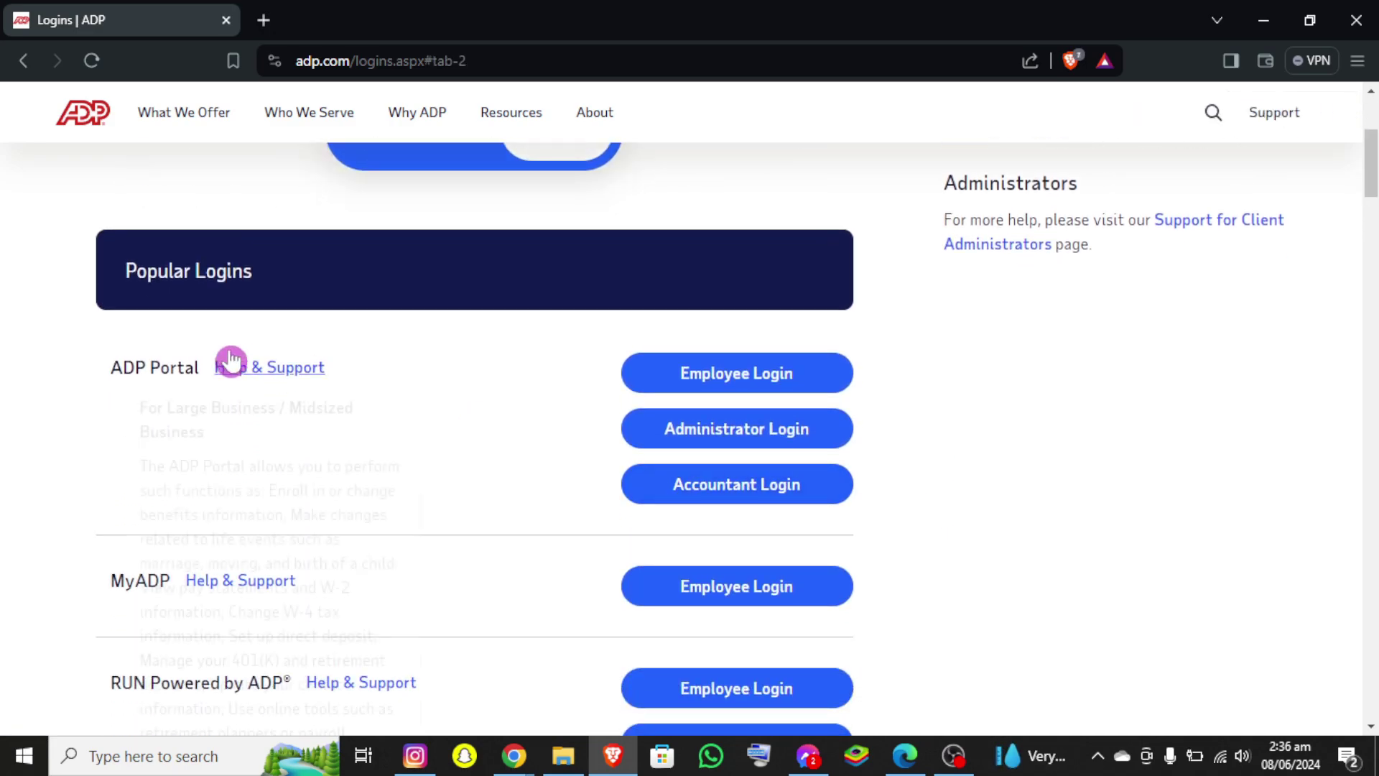
pyautogui.moveTo(201, 364); pyautogui.dragTo(98, 364)
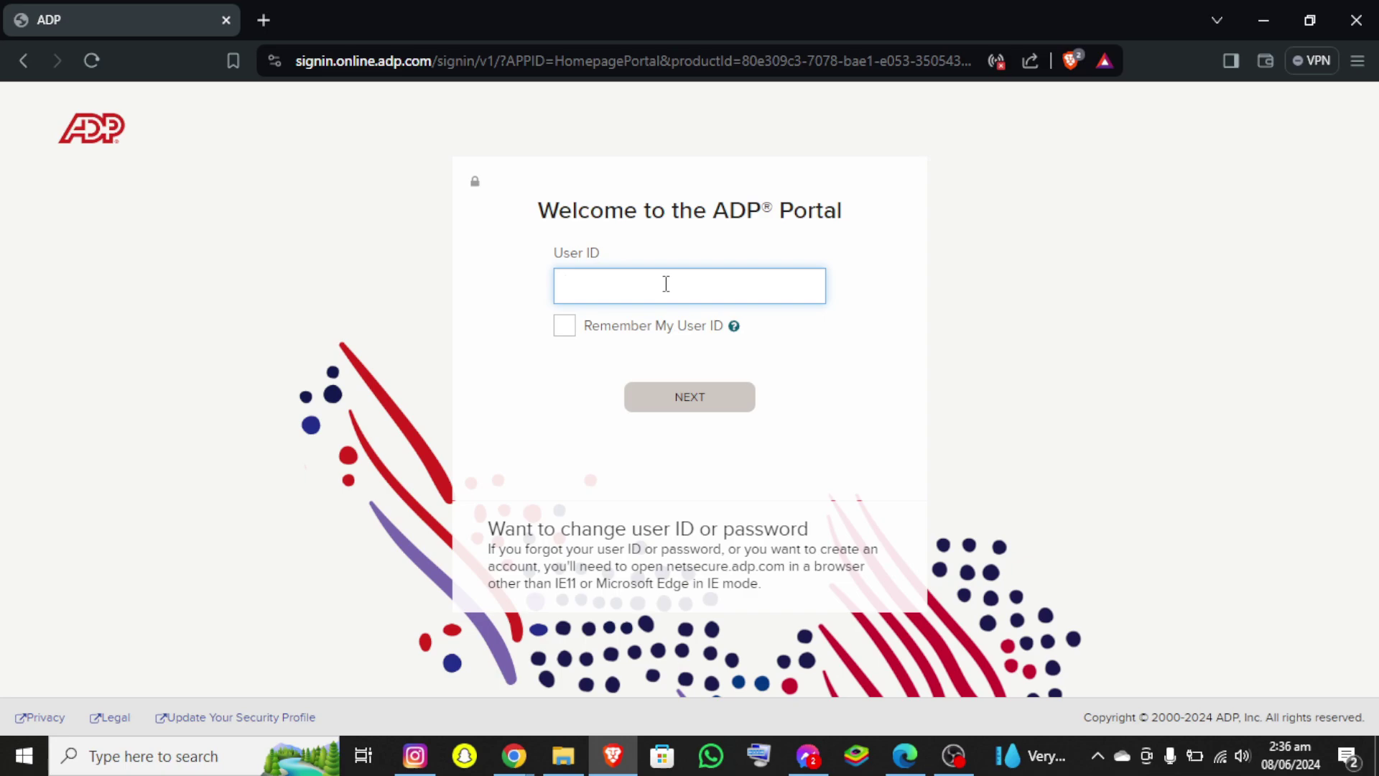
pyautogui.write('Abcd1')
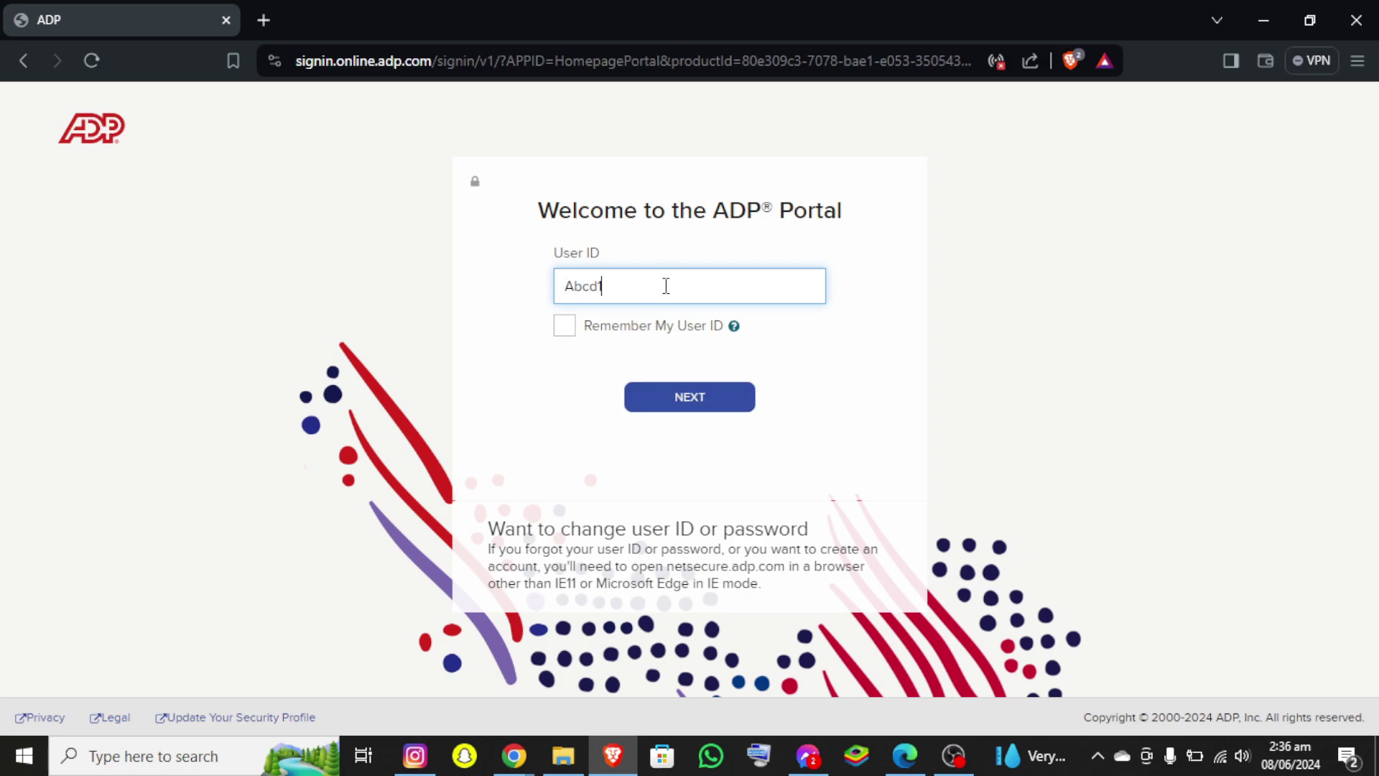
pyautogui.write('234')
# Submit the user ID Abcd1234 with NEXT to advance to the password step
pyautogui.click(692, 401)
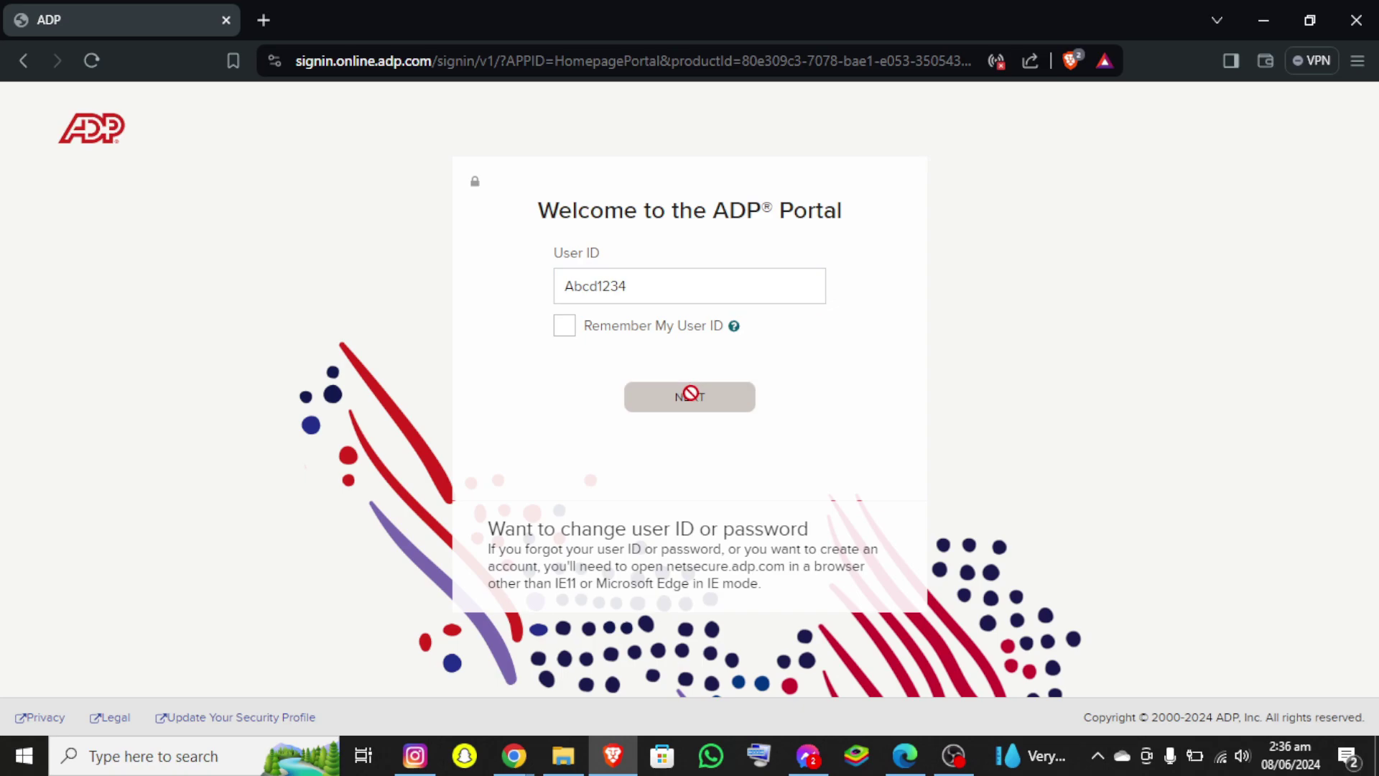
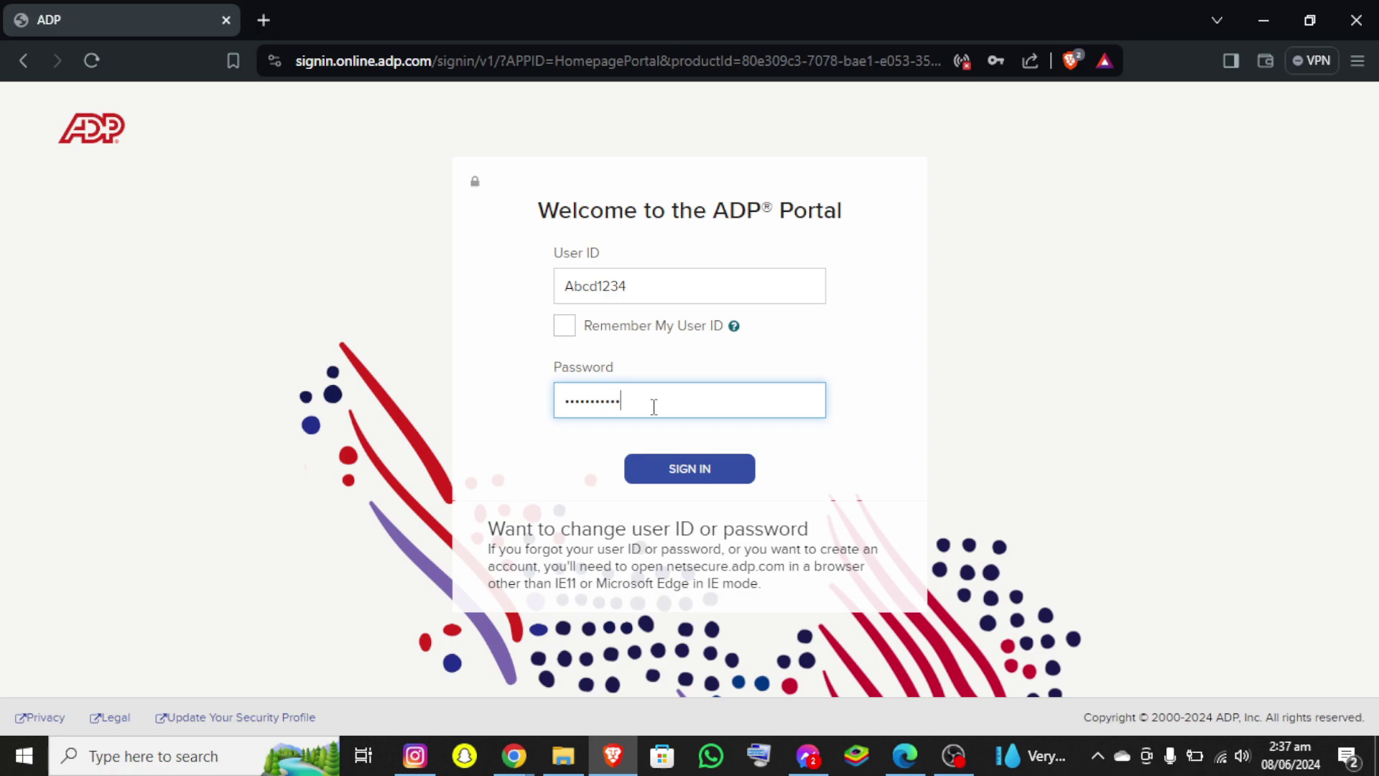
# Review the entered user ID and filled password so the form is ready to sign in
pyautogui.doubleClick(649, 287)
pyautogui.doubleClick(642, 390)
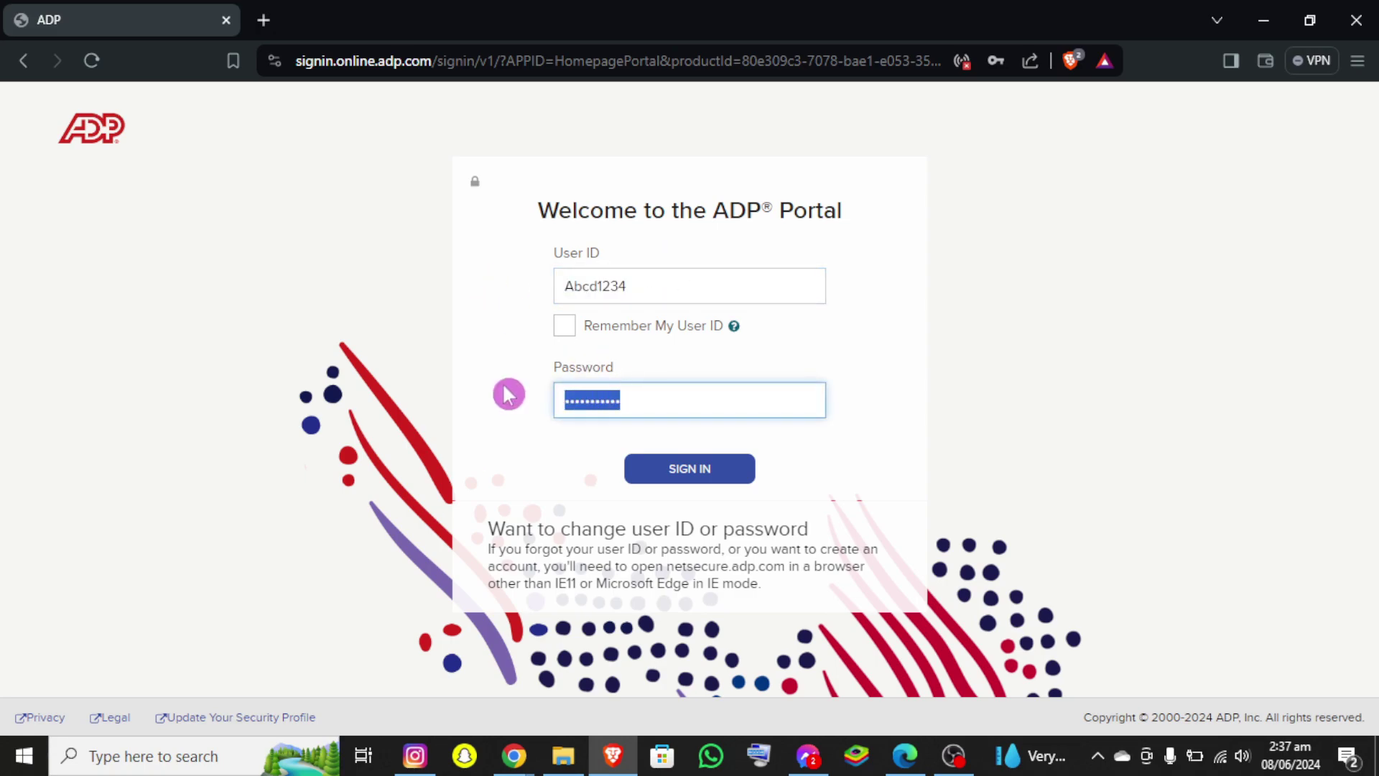